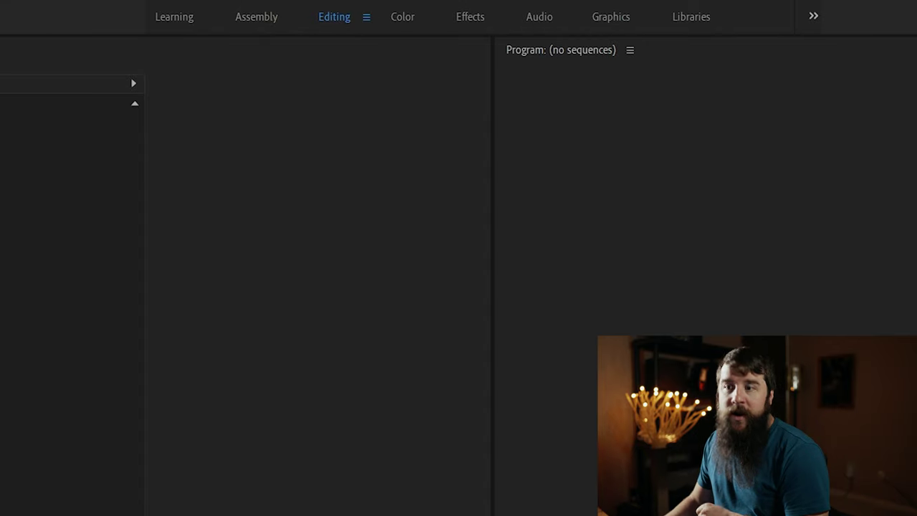
Select C0060.MP4 in the Footage bin to confirm its 119.88 fps frame rate.
left_click(110, 169)
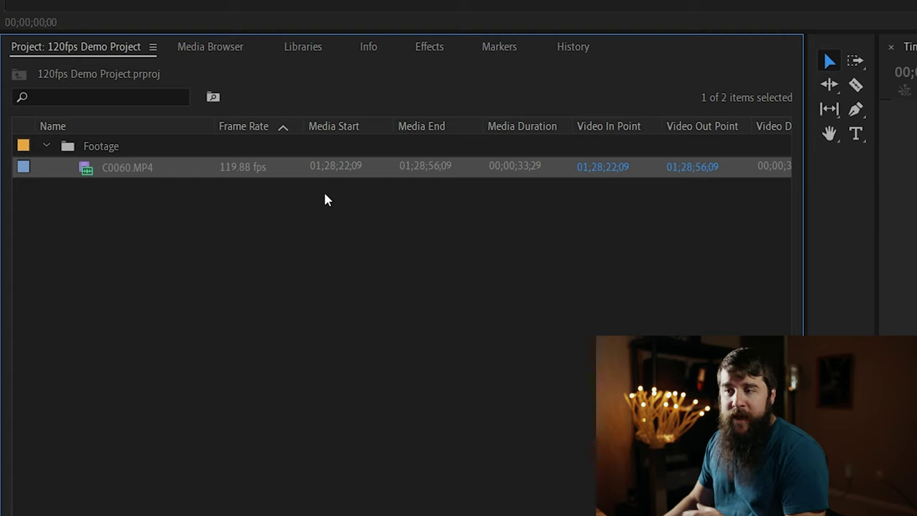
Check the DSLR 1080p24 sequence preset's Timebase options, then cancel New Sequence.
left_click(11, 9)
mouse_move(35, 28)
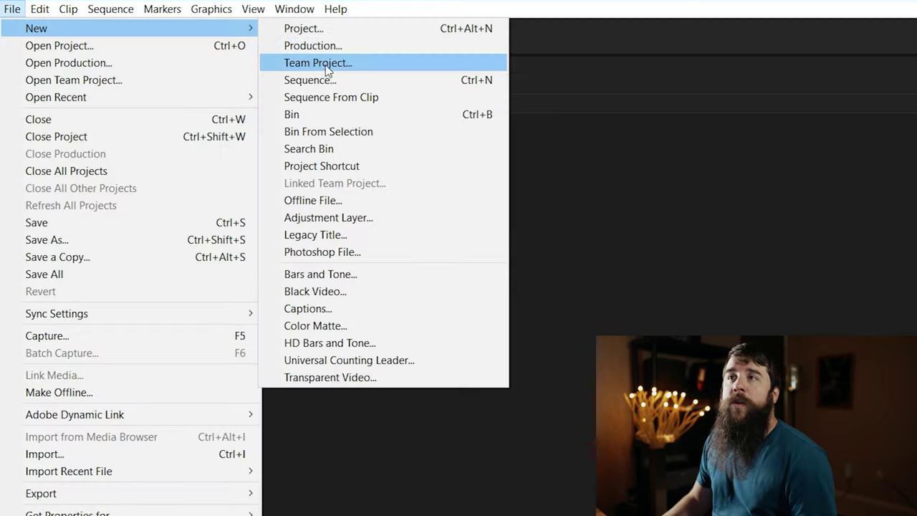
left_click(319, 80)
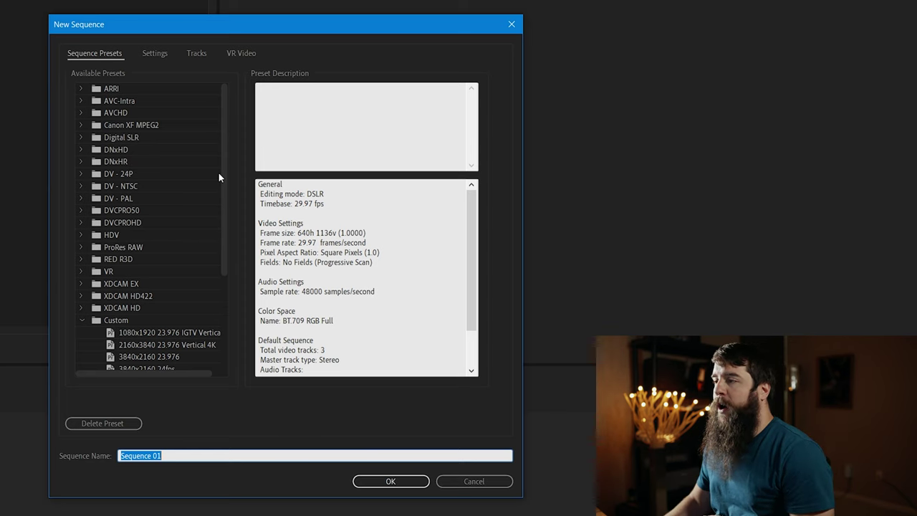
left_click(81, 137)
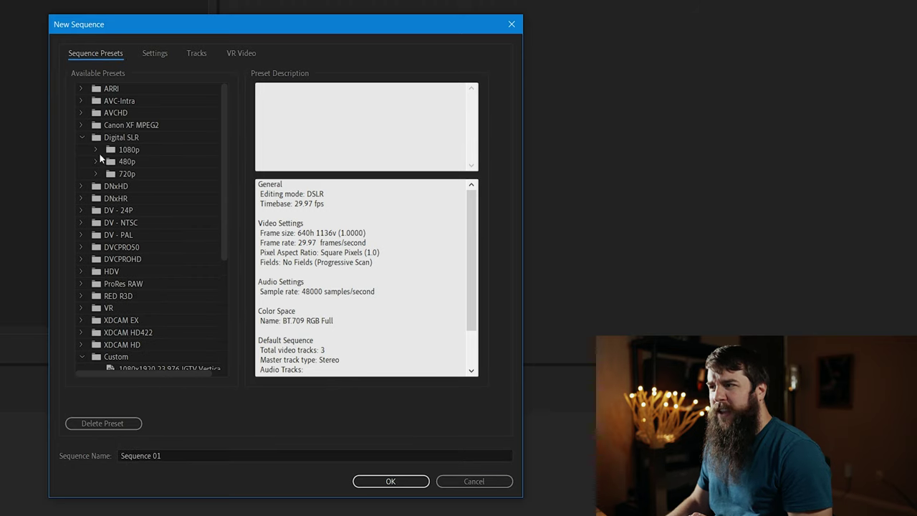
left_click(96, 150)
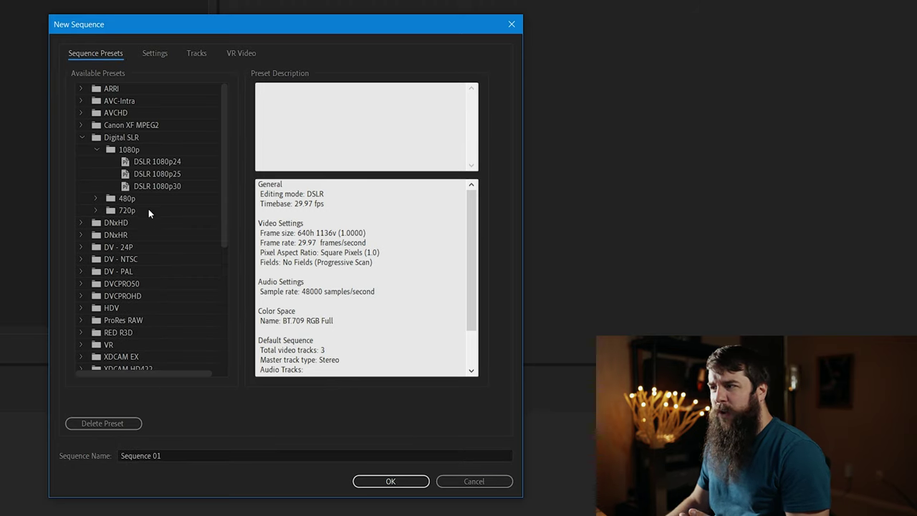
left_click(158, 164)
left_click(155, 54)
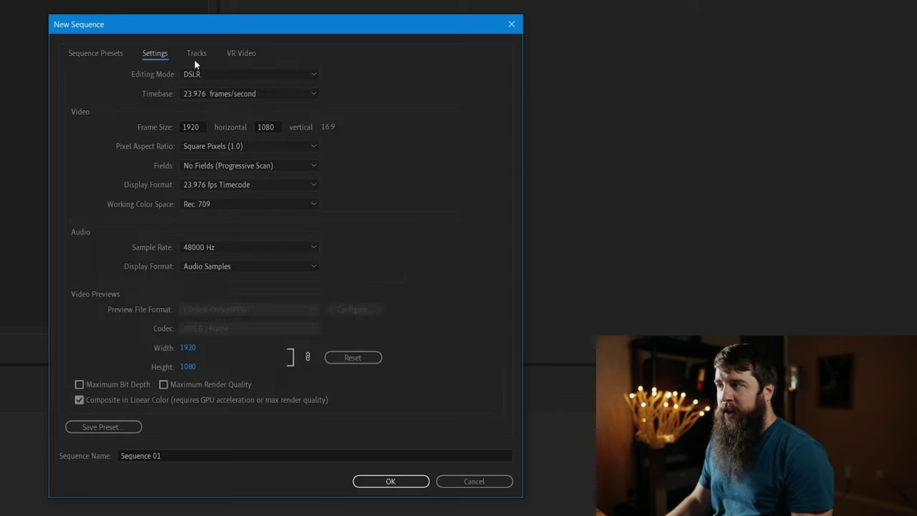
left_click(313, 94)
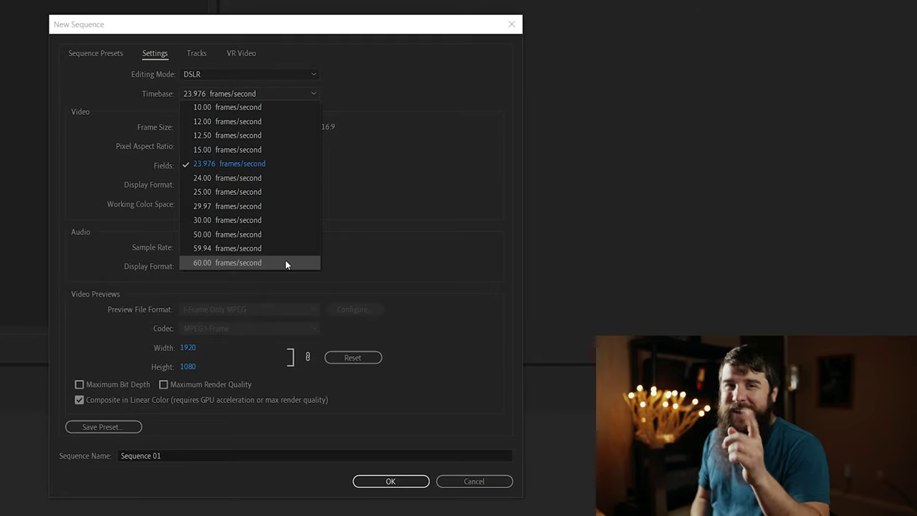
key("Escape")
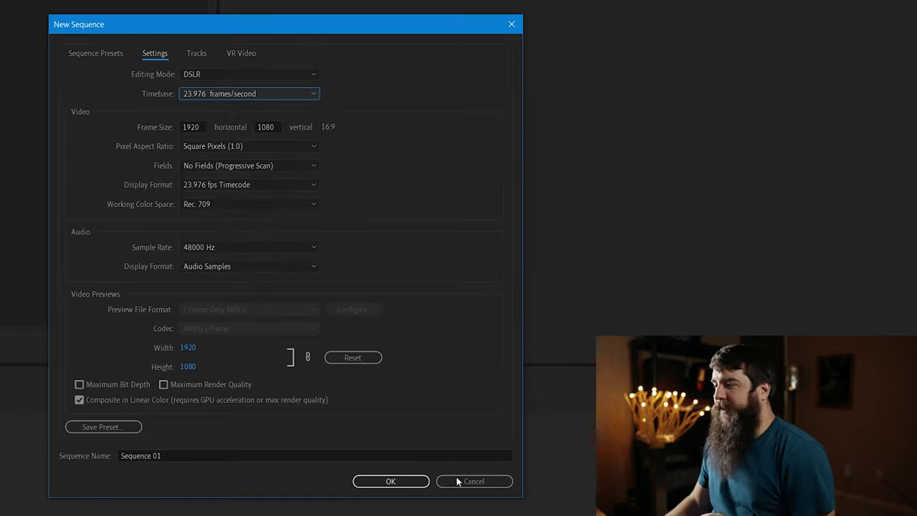
Dismiss New Sequence and drop C0060.MP4 onto the empty Timeline, creating a C0060 sequence.
left_click(468, 480)
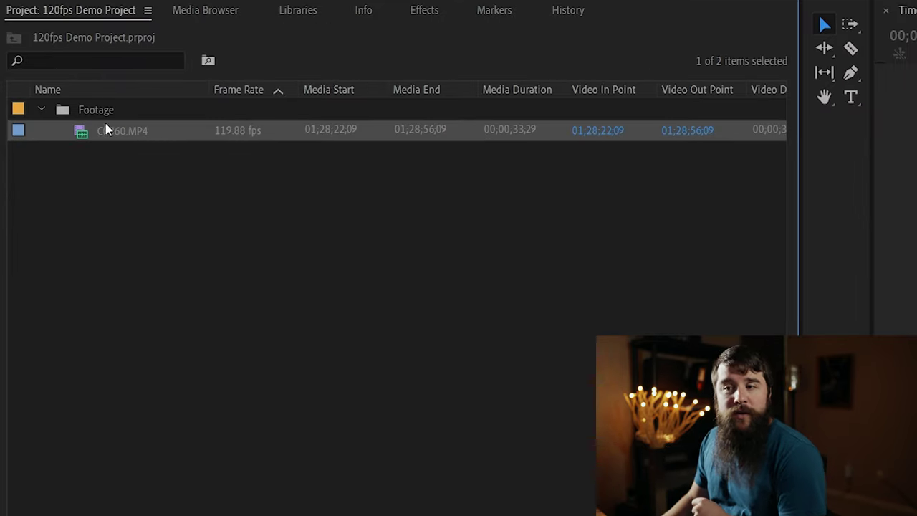
left_click_drag(107, 139, 303, 205)
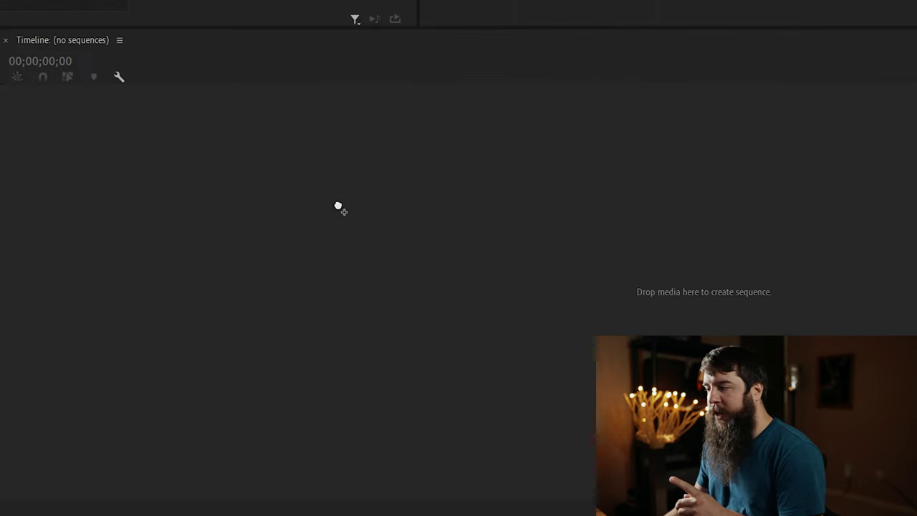
left_click_drag(302, 205, 722, 308)
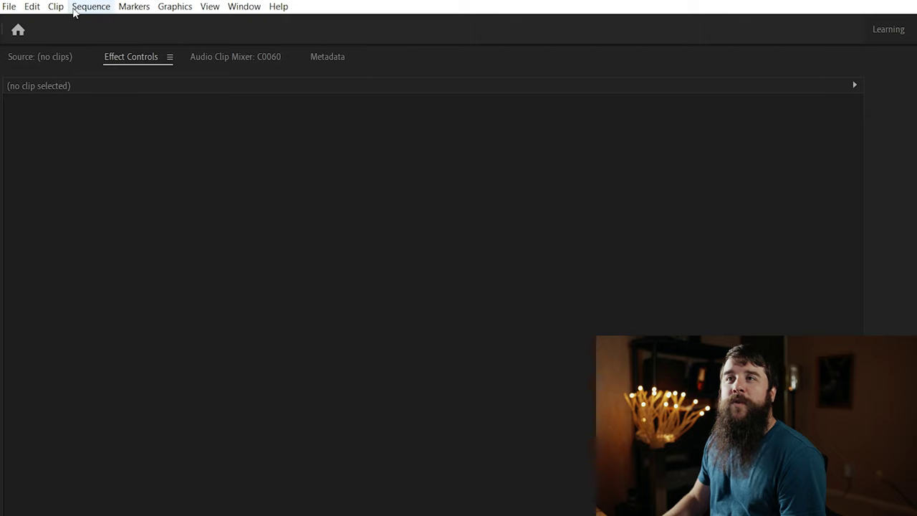
left_click(76, 9)
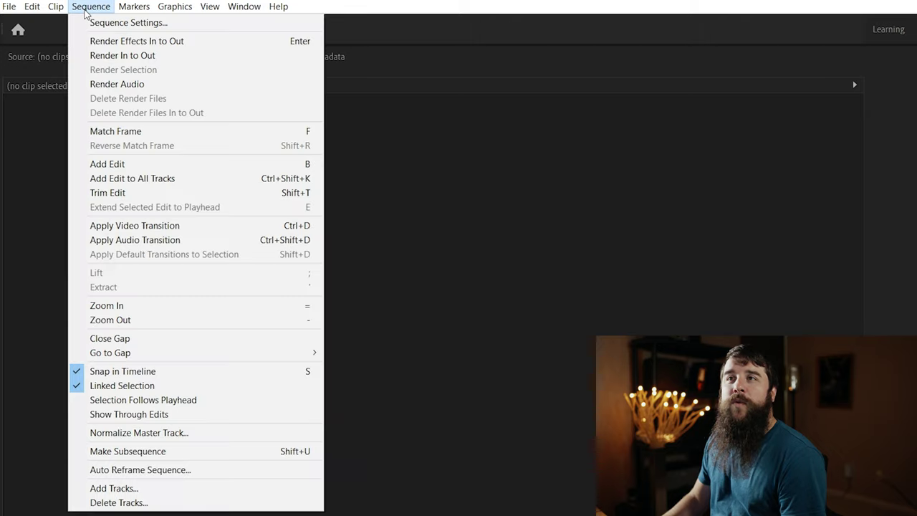
left_click(121, 23)
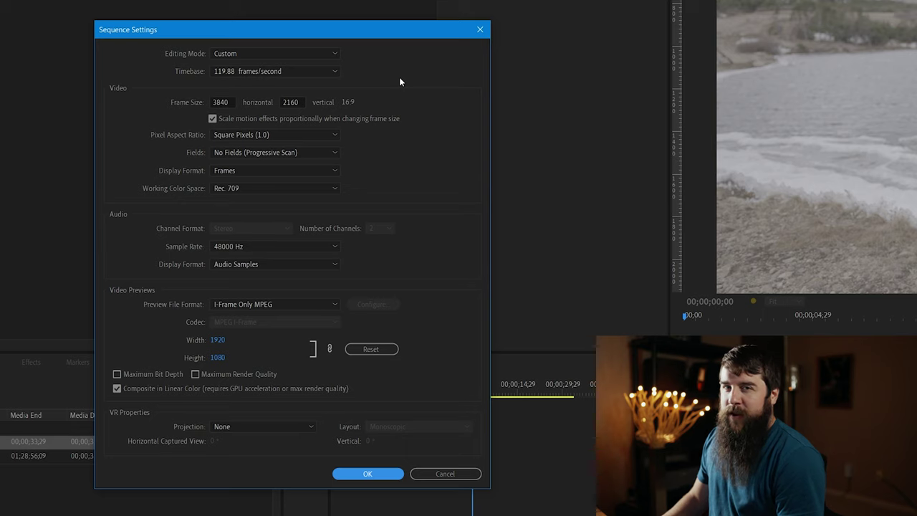
left_click(368, 474)
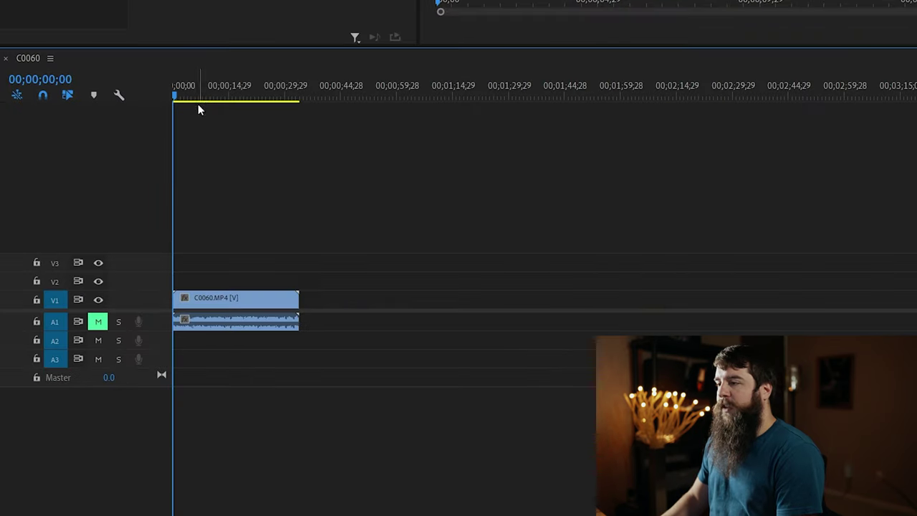
Set an Out point at the C0060 clip's end, around 00;00;33;29.
left_click_drag(370, 324, 351, 327)
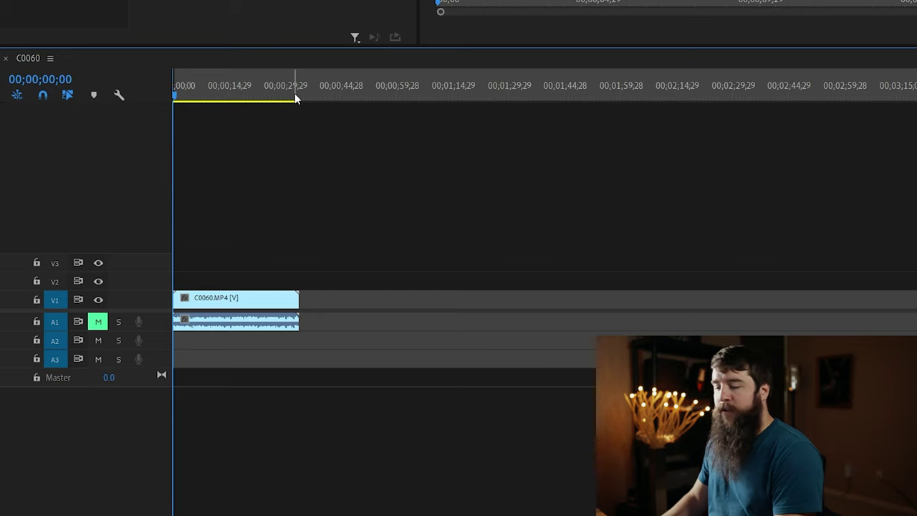
left_click_drag(288, 93, 299, 92)
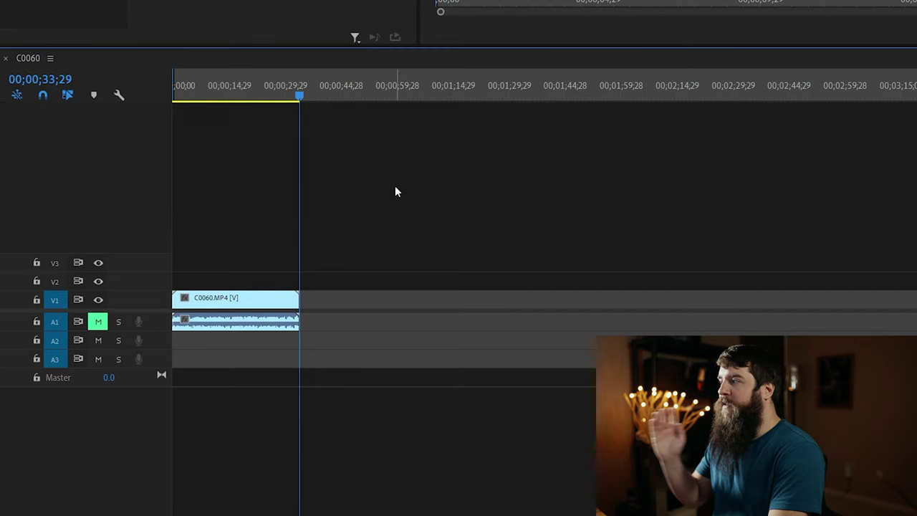
key("o")
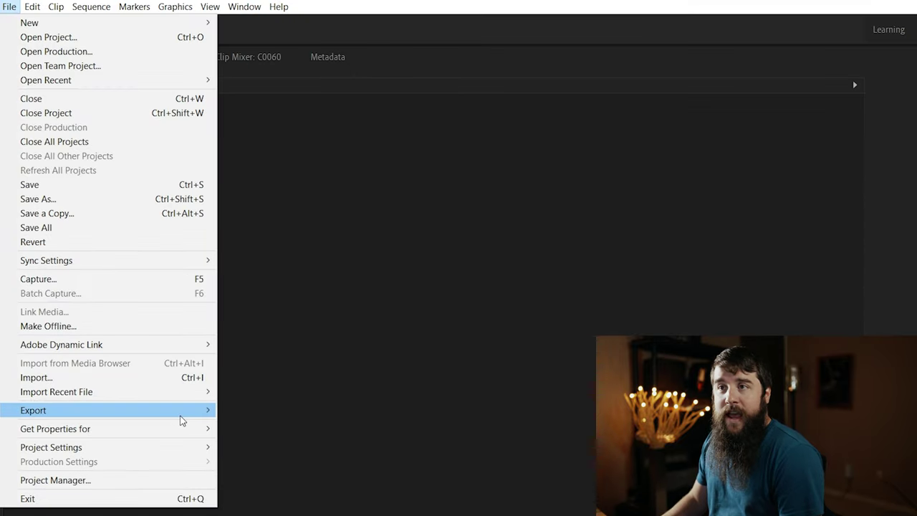
In Export Settings, unmatch the frame rate from source, leaving it at 60 fps.
mouse_move(107, 410)
left_click(247, 410)
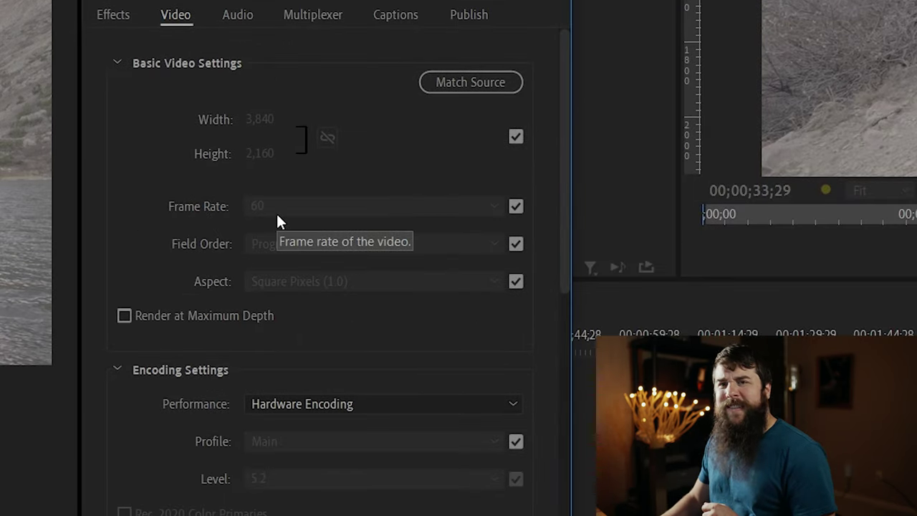
left_click(517, 206)
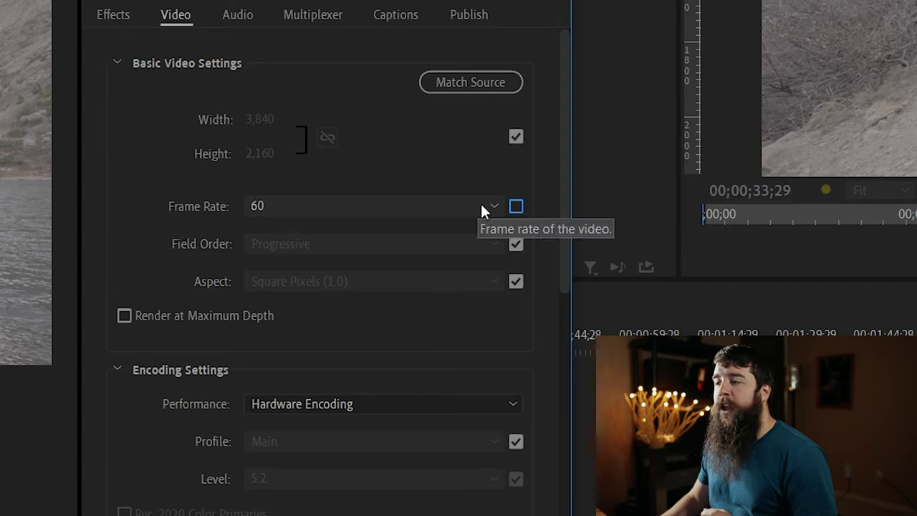
left_click(496, 205)
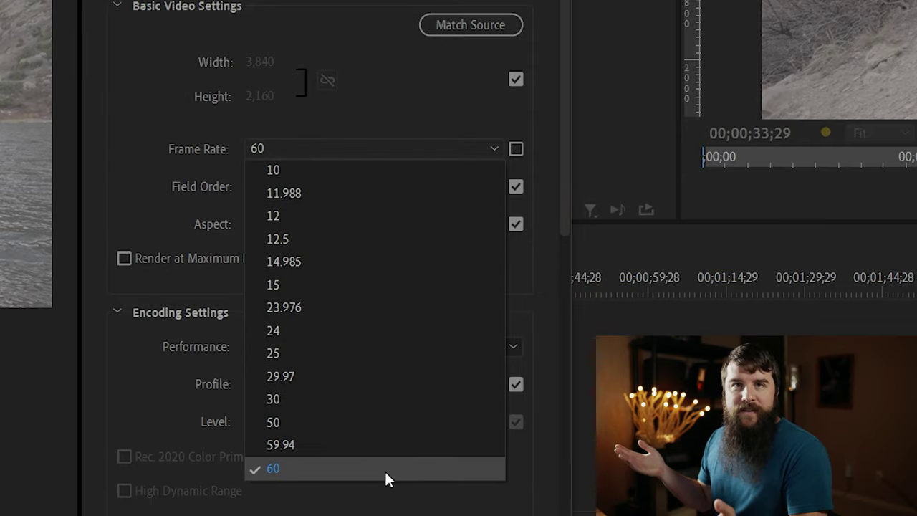
left_click(384, 469)
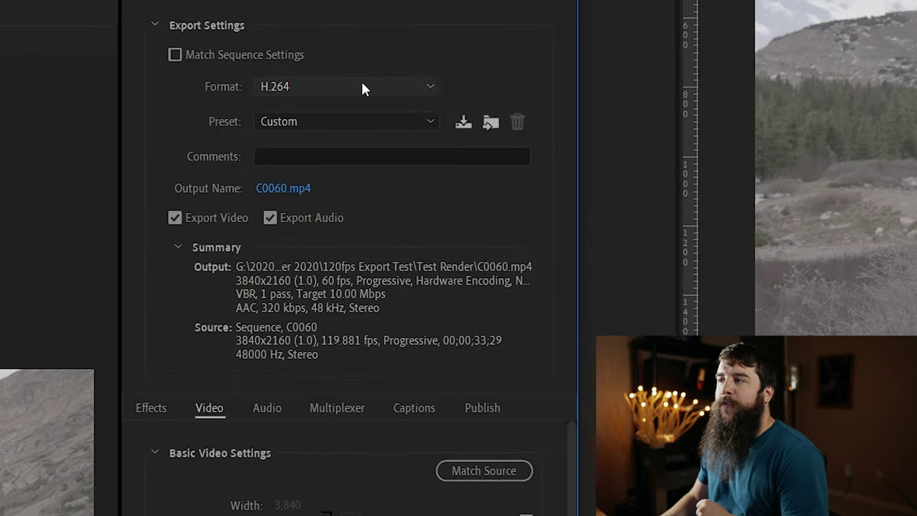
Switch the export format to HEVC (H.265) and set the output file name and folder.
left_click(431, 86)
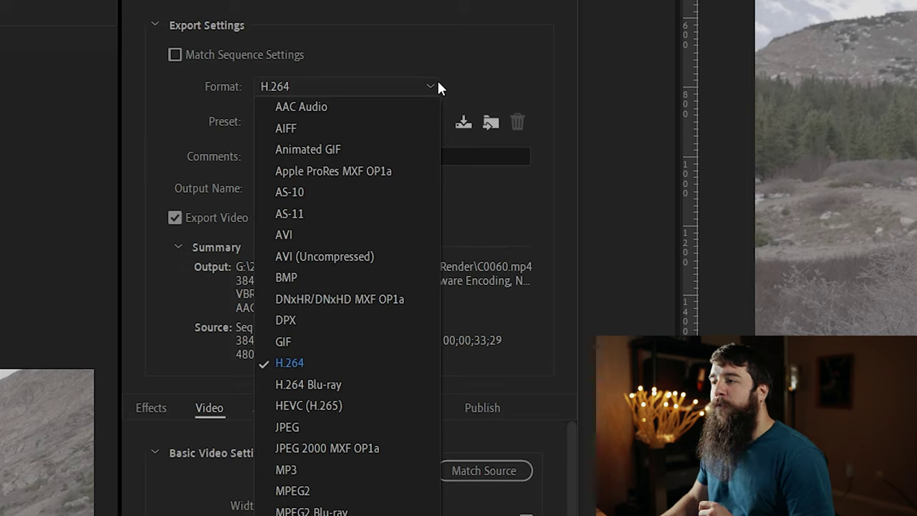
left_click(384, 405)
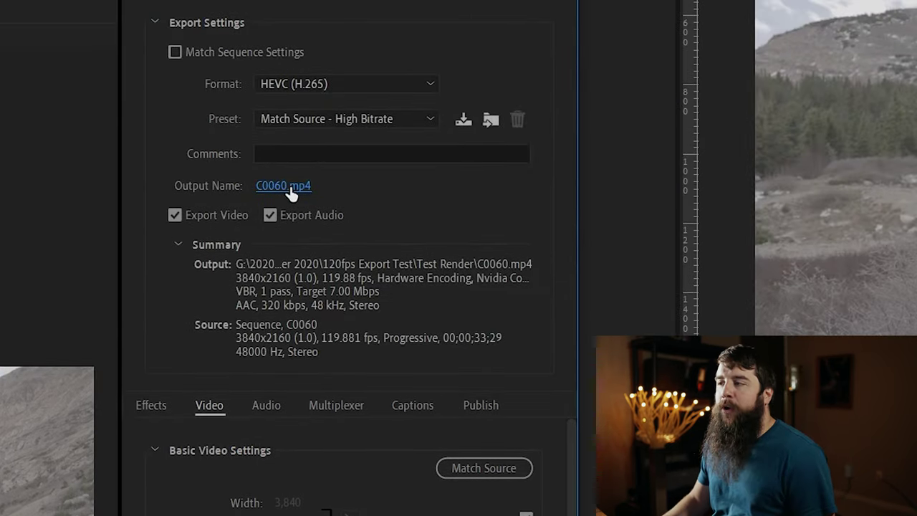
left_click(284, 185)
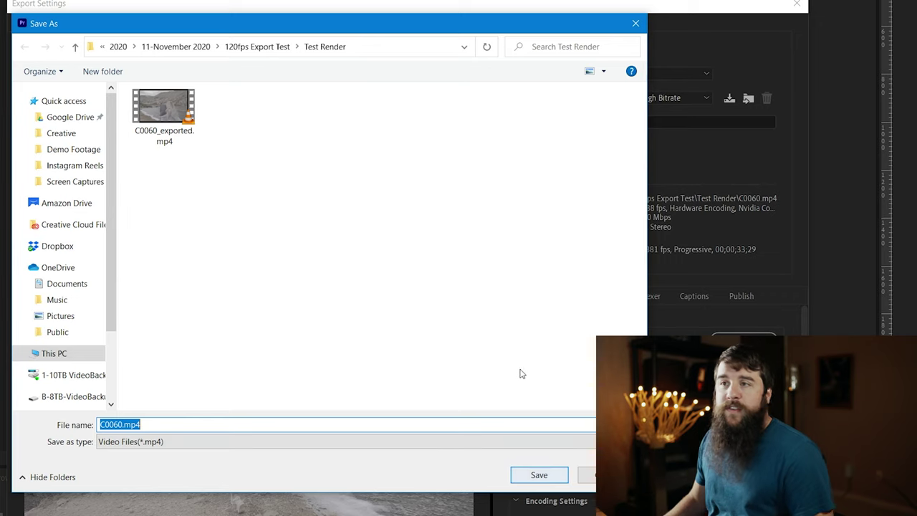
left_click(542, 472)
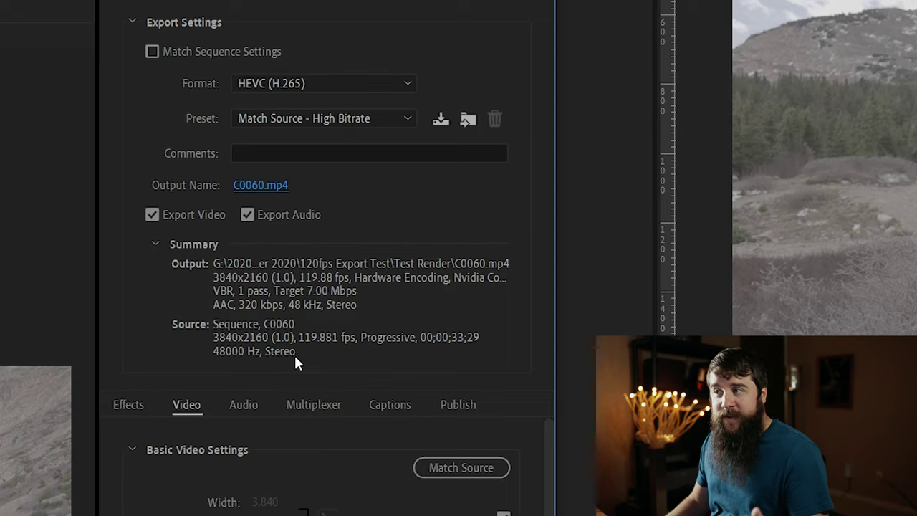
mouse_move(548, 165)
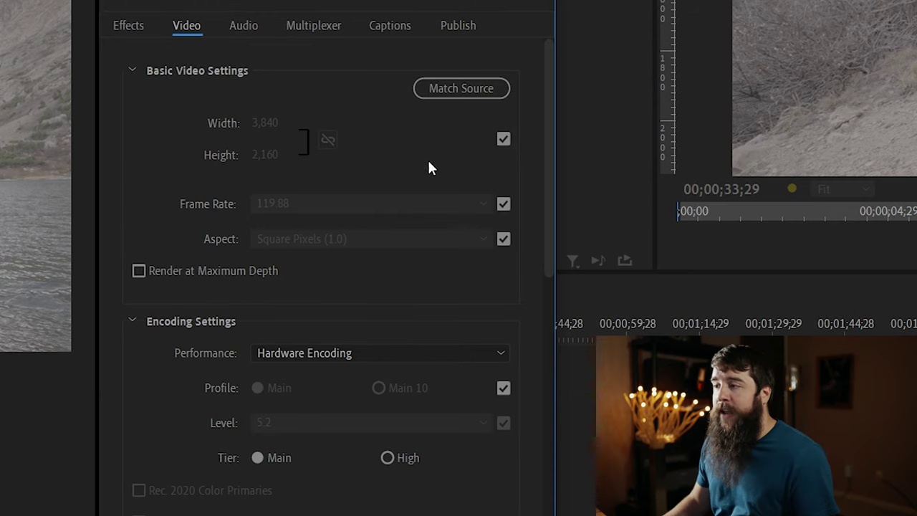
Match the frame size to the source, keep Hardware Encoding, and set Tier to High.
left_click(502, 139)
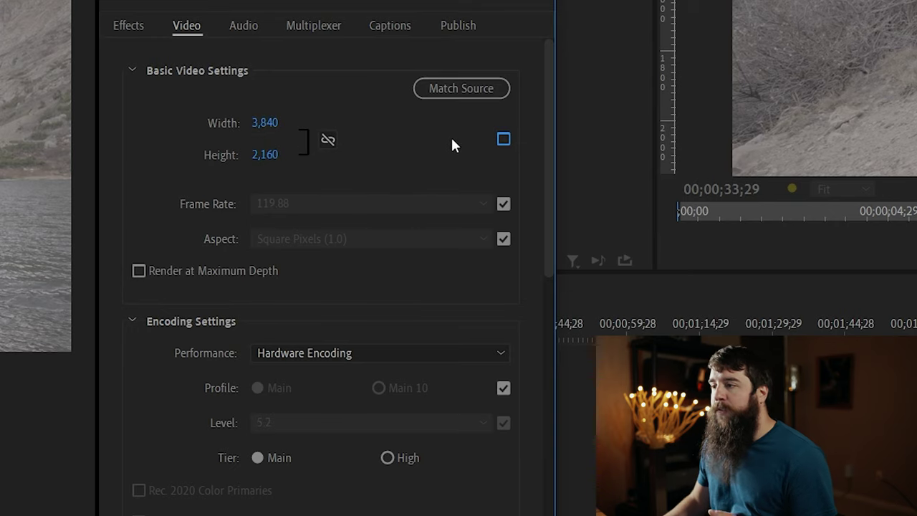
left_click(504, 138)
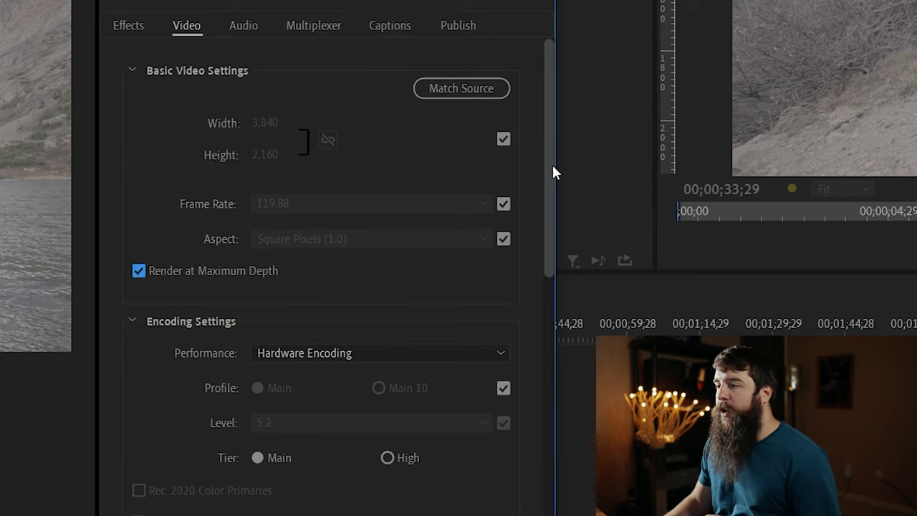
scroll(553, 170, "down", 5)
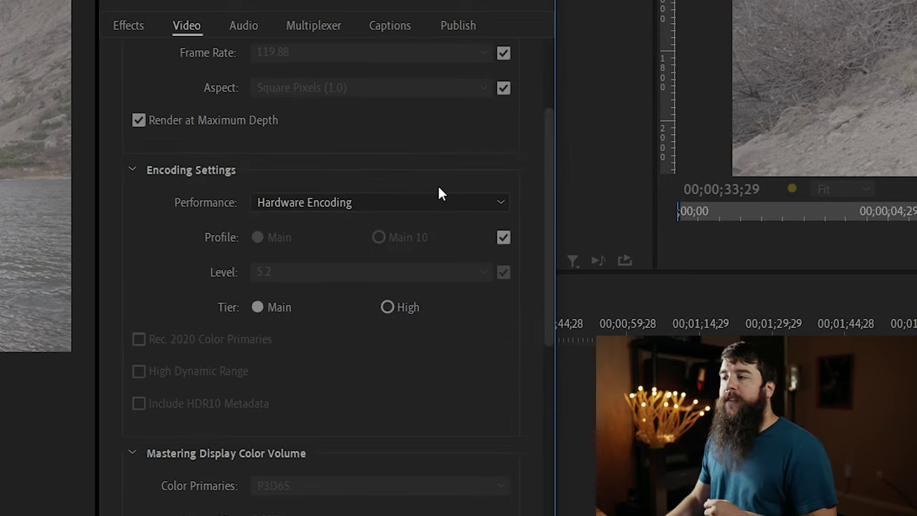
left_click(501, 205)
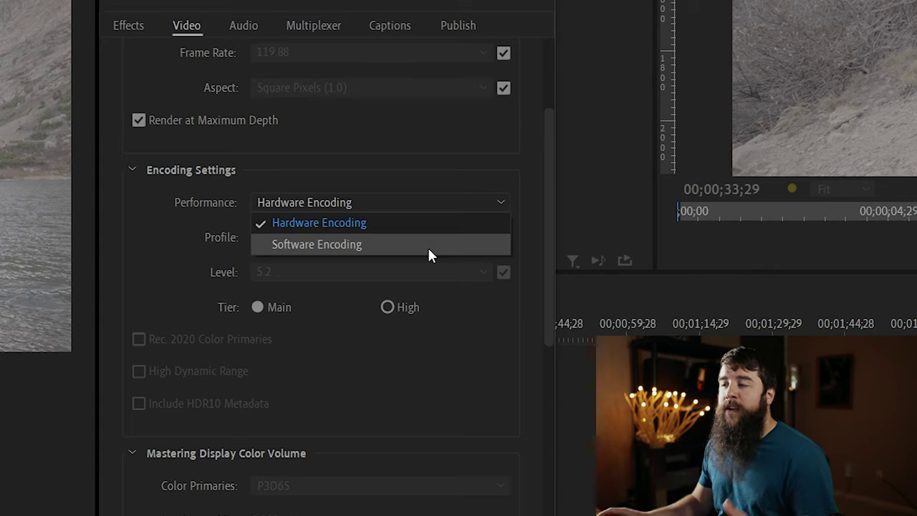
left_click(432, 230)
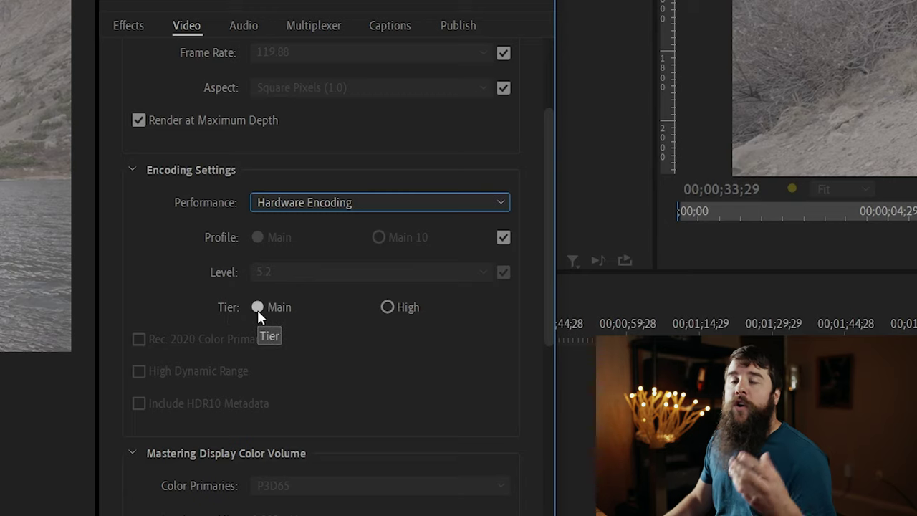
left_click(388, 307)
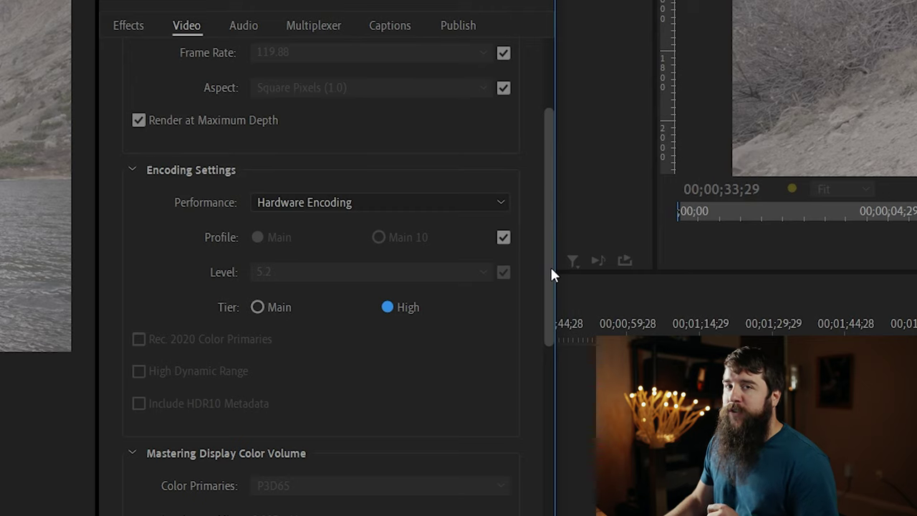
Switch bitrate encoding to CBR with a 100 Mbps target bitrate.
mouse_move(551, 270)
left_mouse_down()
mouse_move(566, 363)
mouse_move(561, 409)
left_mouse_up()
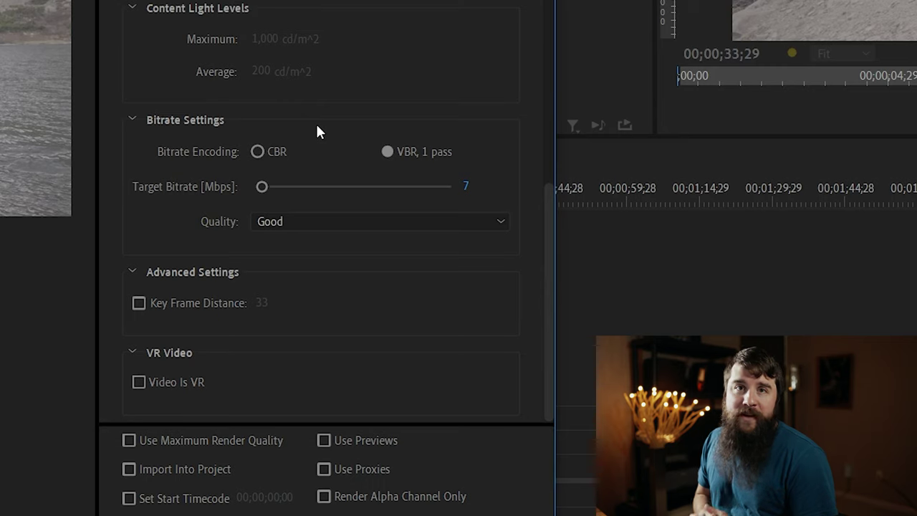
left_click(388, 151)
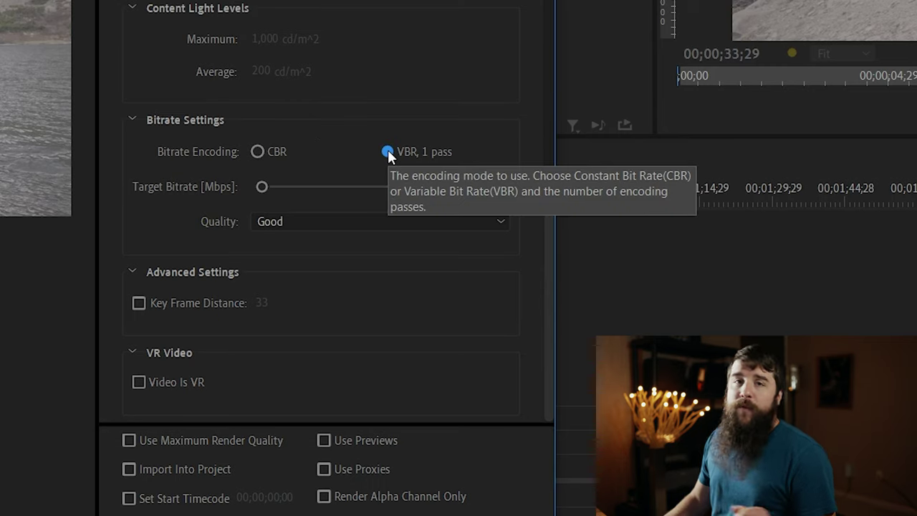
left_click(274, 153)
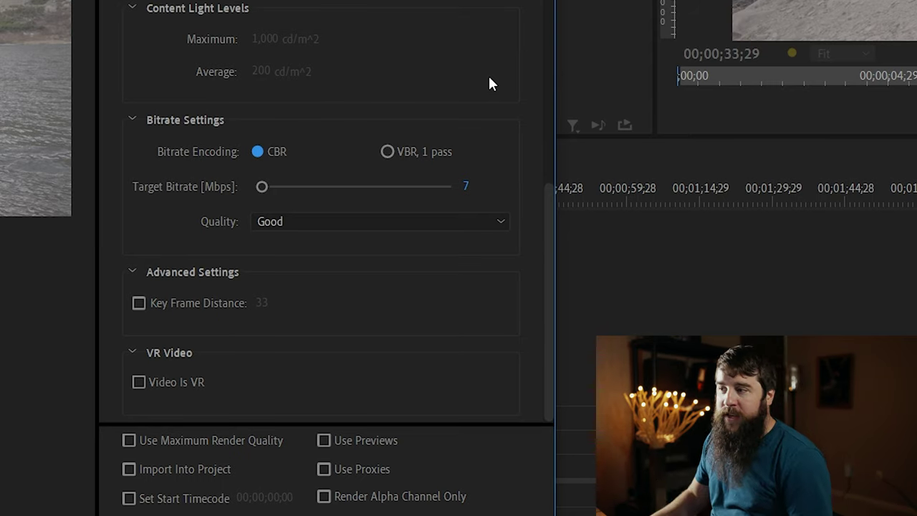
left_click(469, 191)
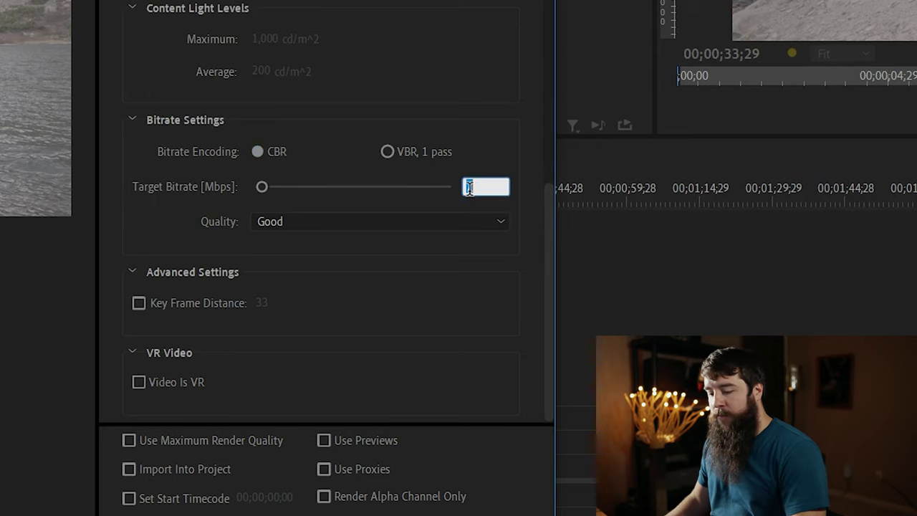
type("100")
key("Return")
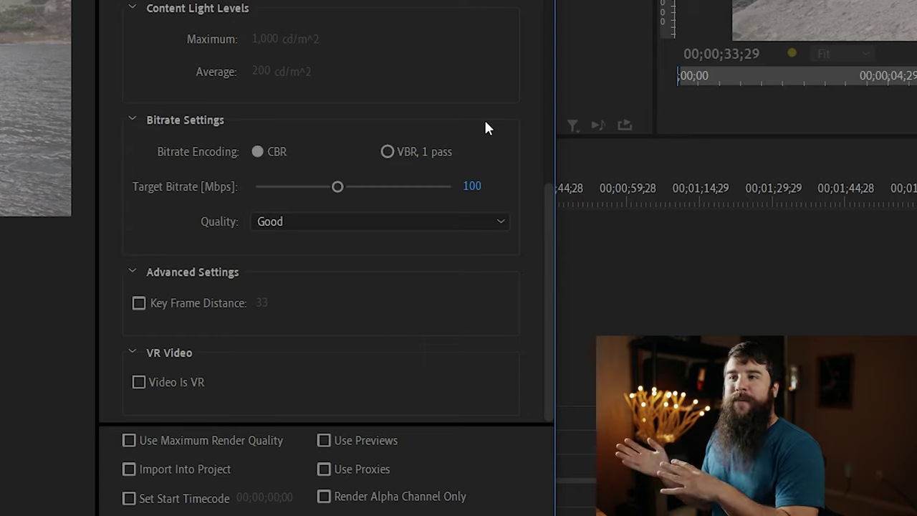
mouse_move(262, 186)
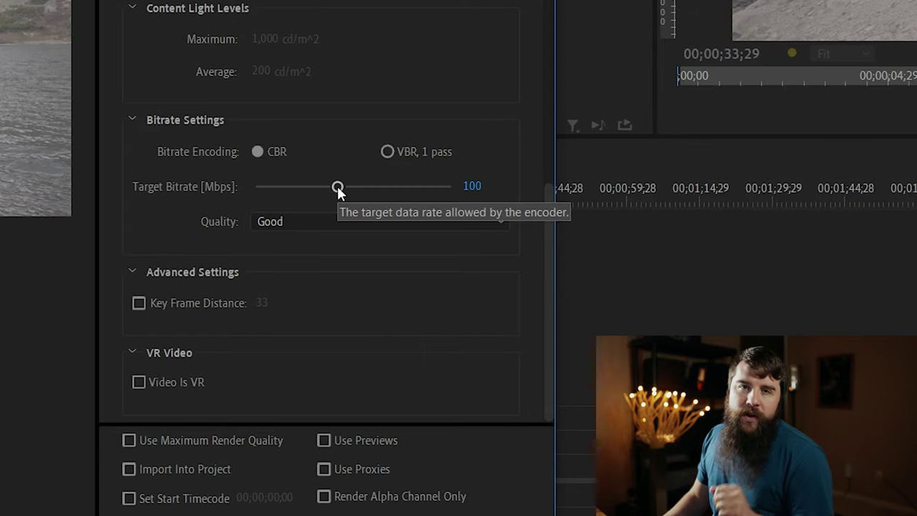
Adjust the target bitrate to 240, back to 100, then finally 60 Mbps.
left_click_drag(337, 187, 462, 186)
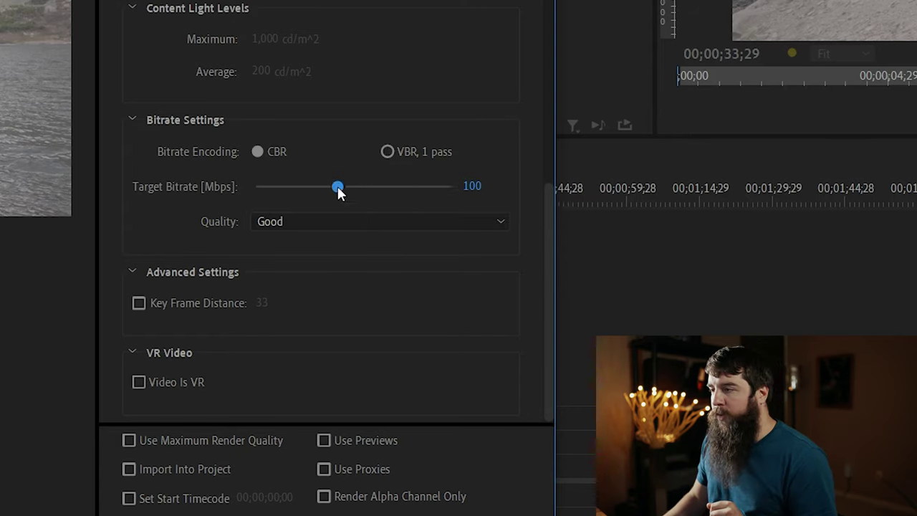
left_click(476, 195)
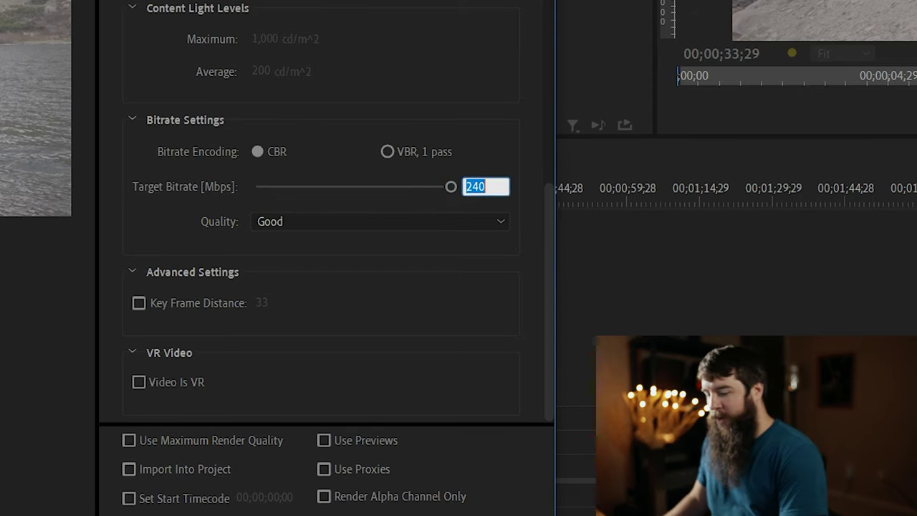
type("100")
key("Return")
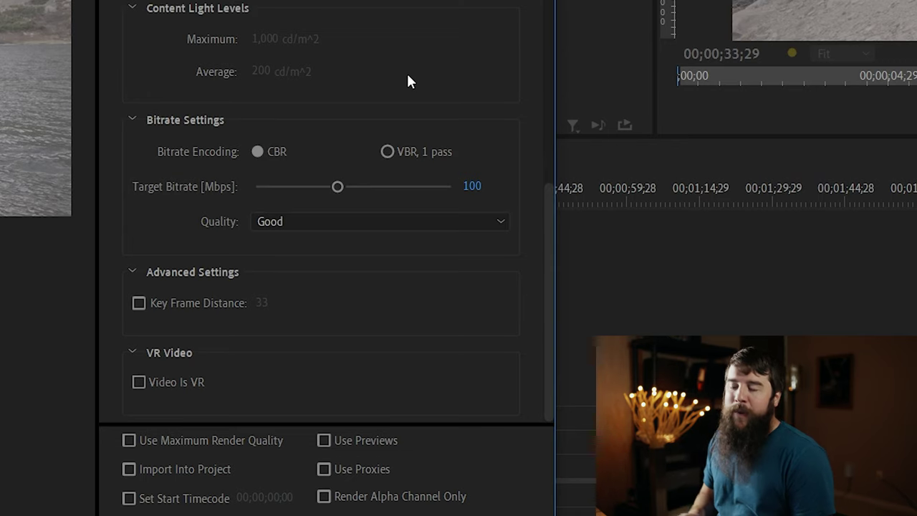
left_click(474, 185)
type("60")
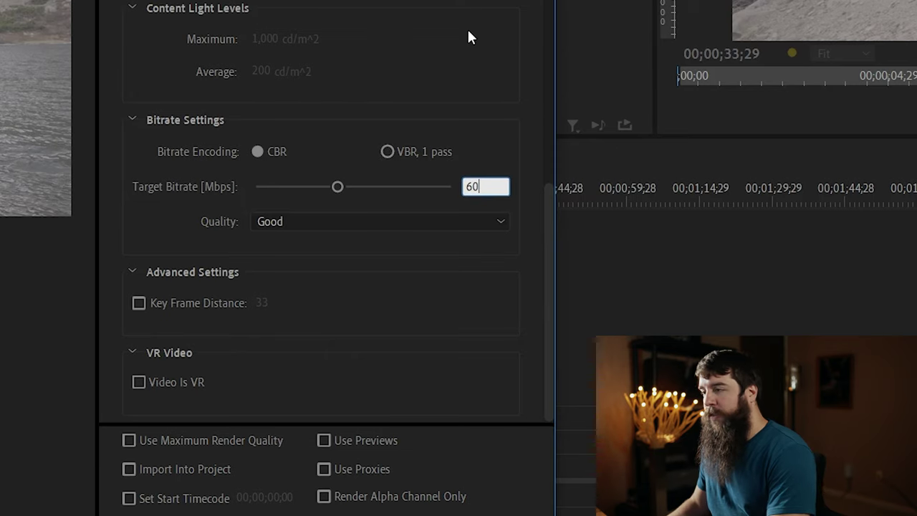
key("Return")
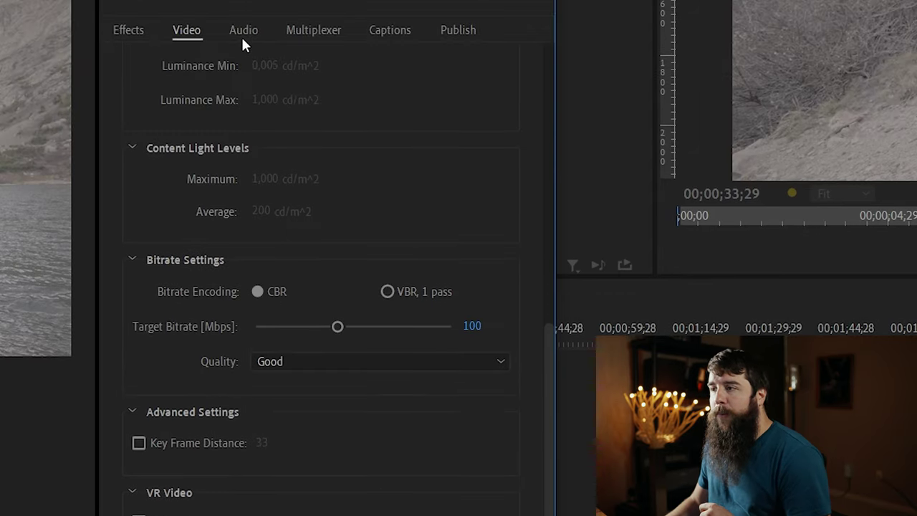
Review the audio settings (AAC 320 kbps, 48 kHz stereo) and start saving a preset.
left_click(241, 33)
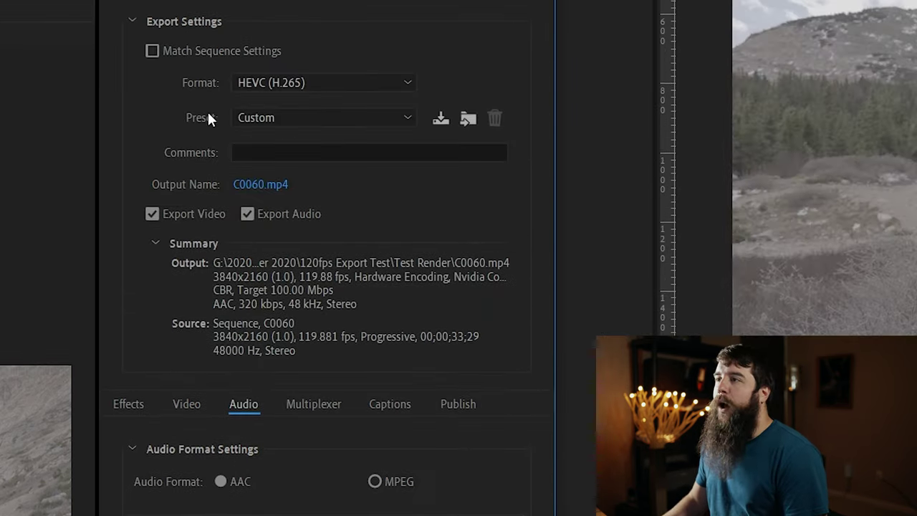
left_click(440, 121)
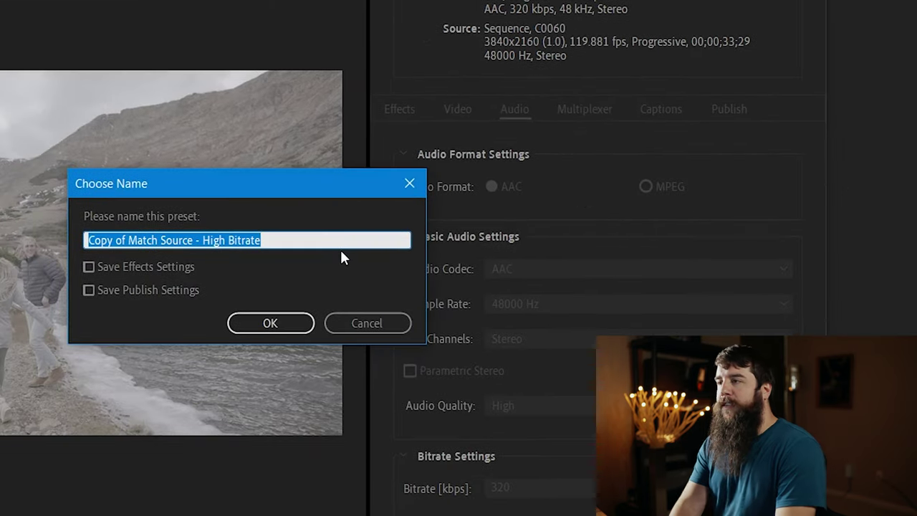
Name the preset '3840x2160 119.88fps - whoismatt' and confirm it appears in the Preset list.
type("3840x")
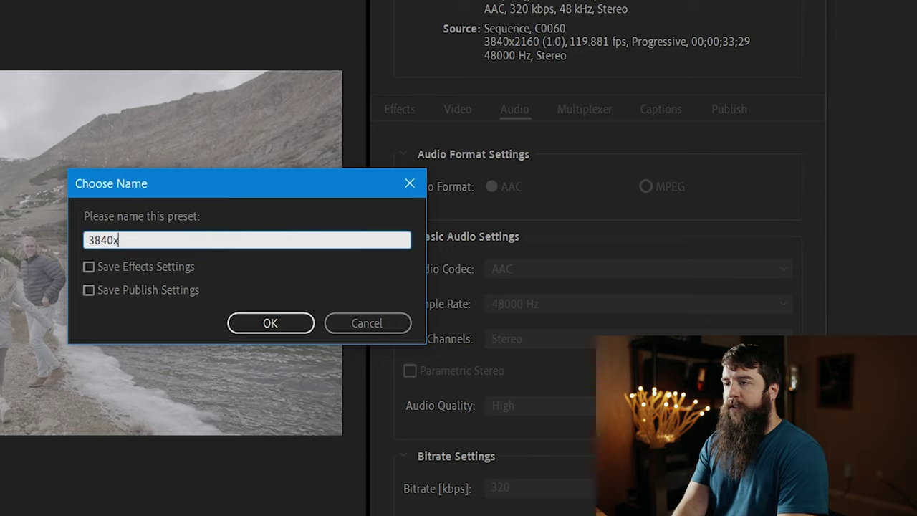
type("2160 119.88fps")
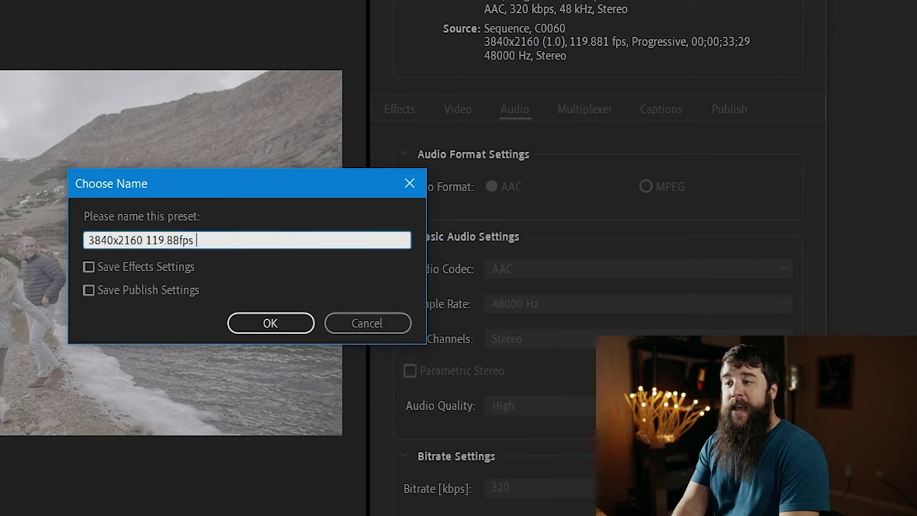
type(" - whoismatt")
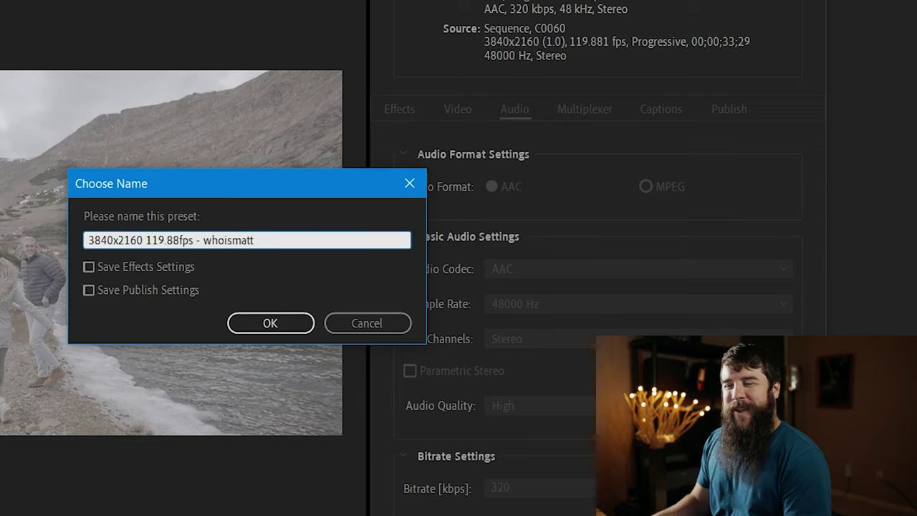
left_click(305, 328)
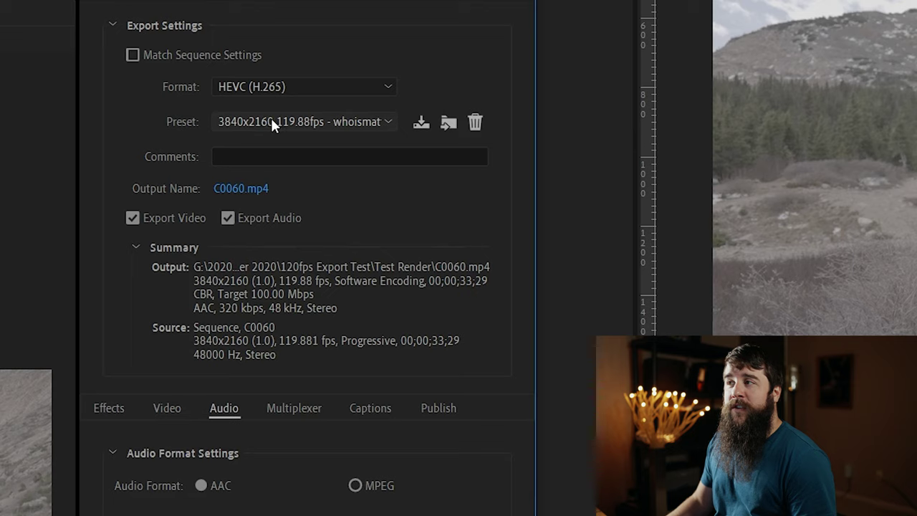
left_click(326, 126)
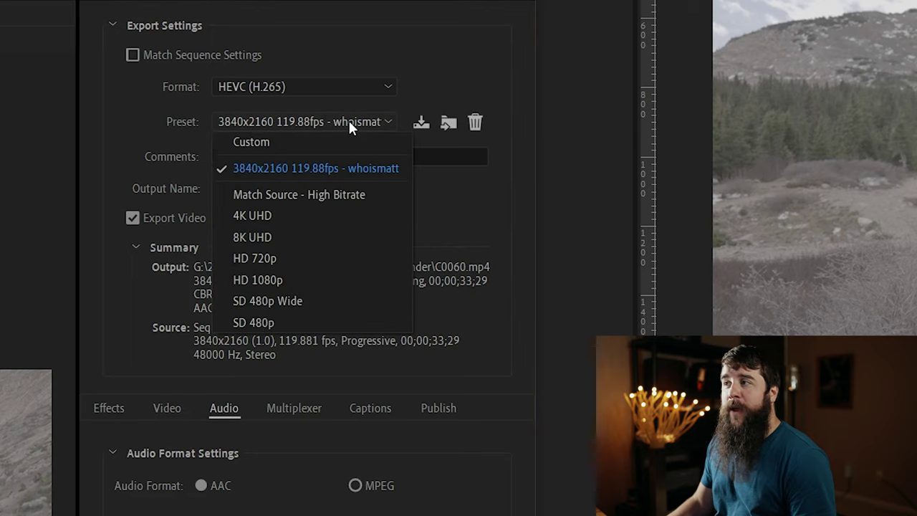
left_click(331, 174)
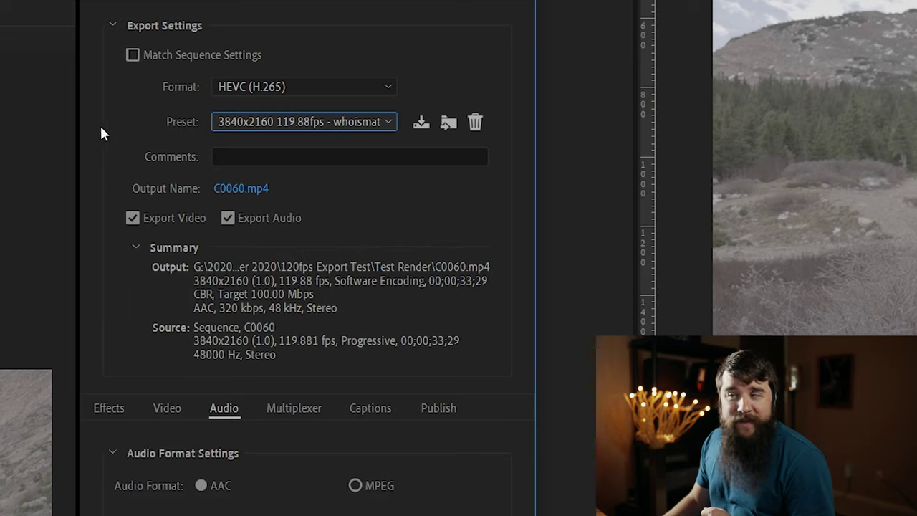
left_click(287, 119)
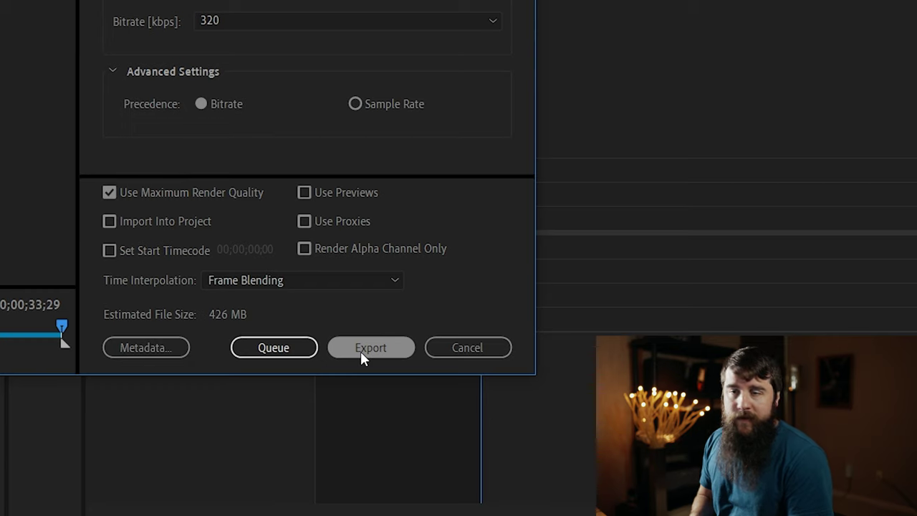
Queue the C0060 HEVC export in Adobe Media Encoder with the 119.88fps preset.
left_click(291, 348)
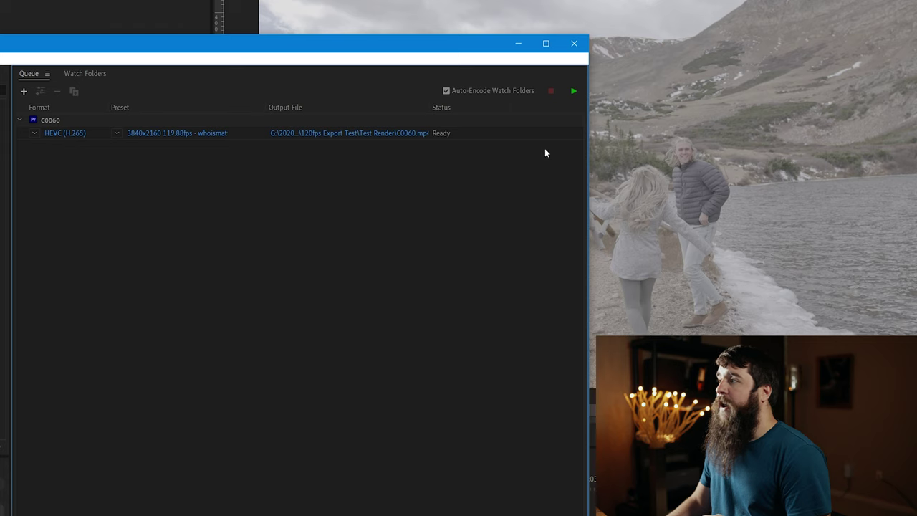